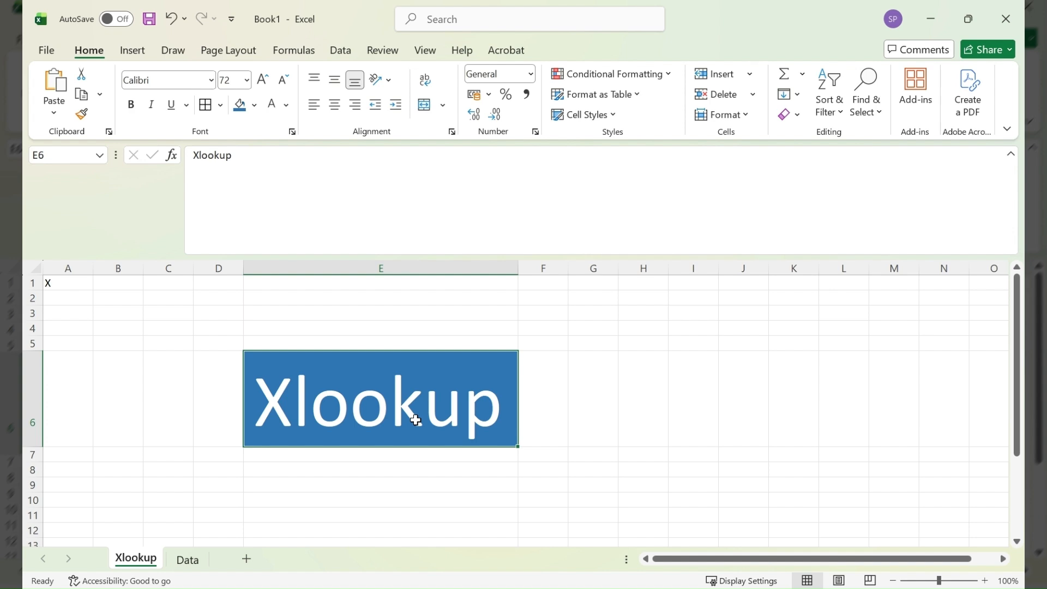
On the Data sheet, replace the formula in G3 with =VLOOKUP(F3,A:C,3,0)
left_click(189, 564)
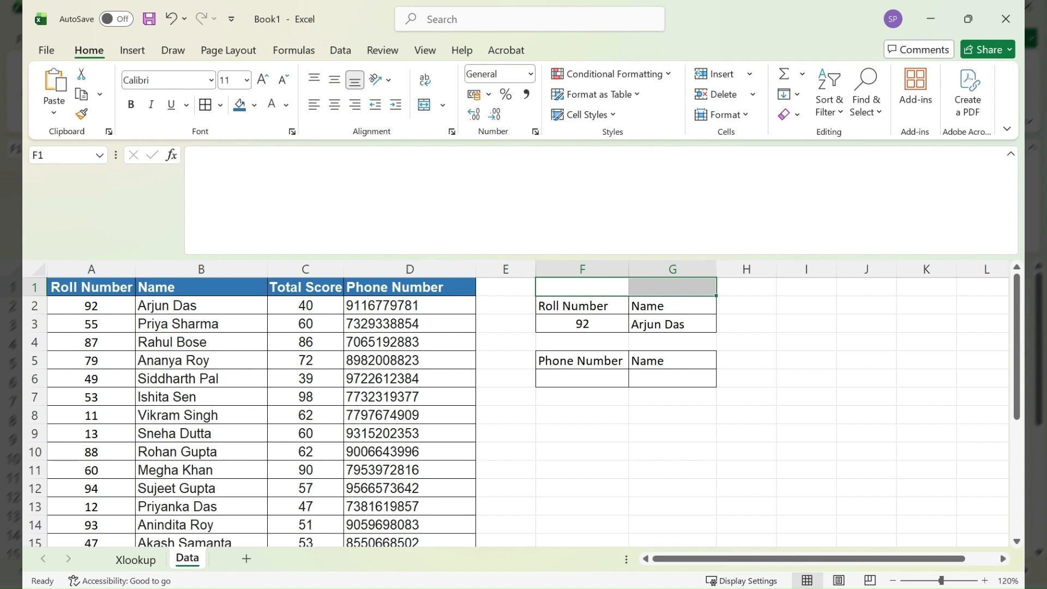
left_click(666, 325)
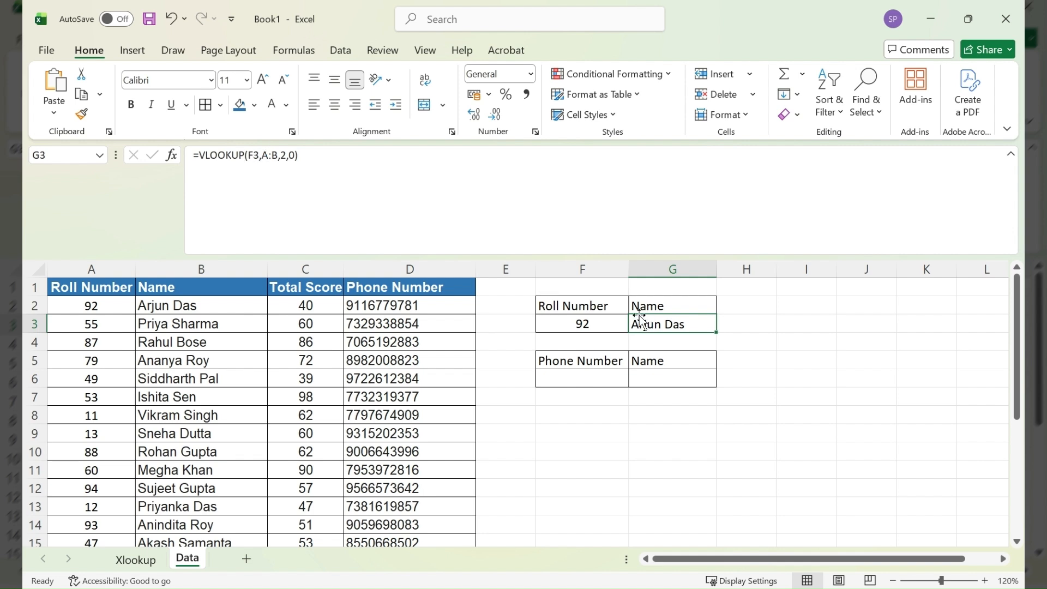
type("=")
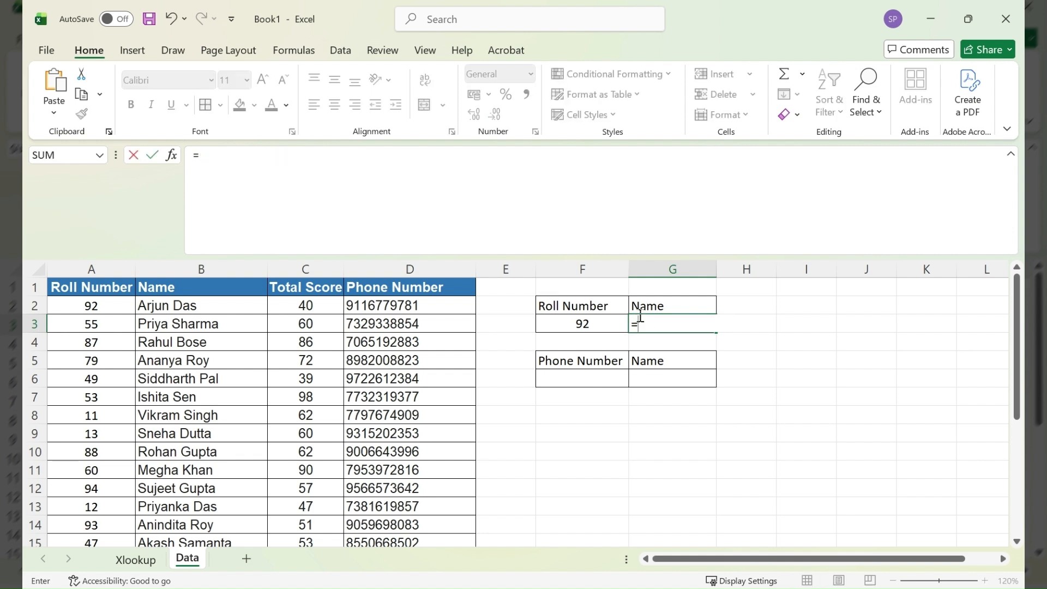
type("vlookup")
key("Tab")
left_click(582, 324)
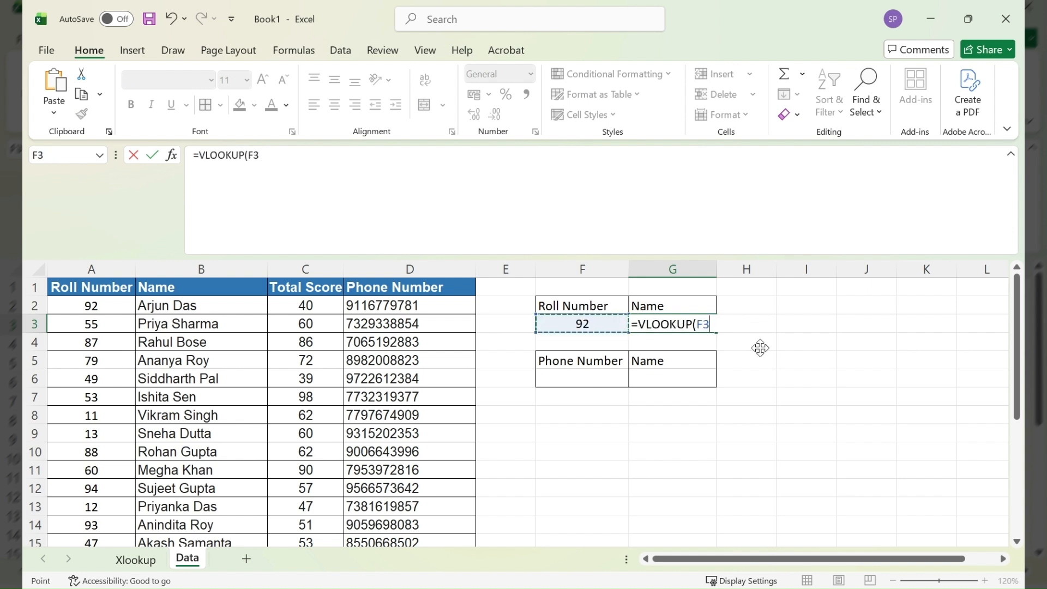
type(",")
left_click_drag(95, 269, 284, 271)
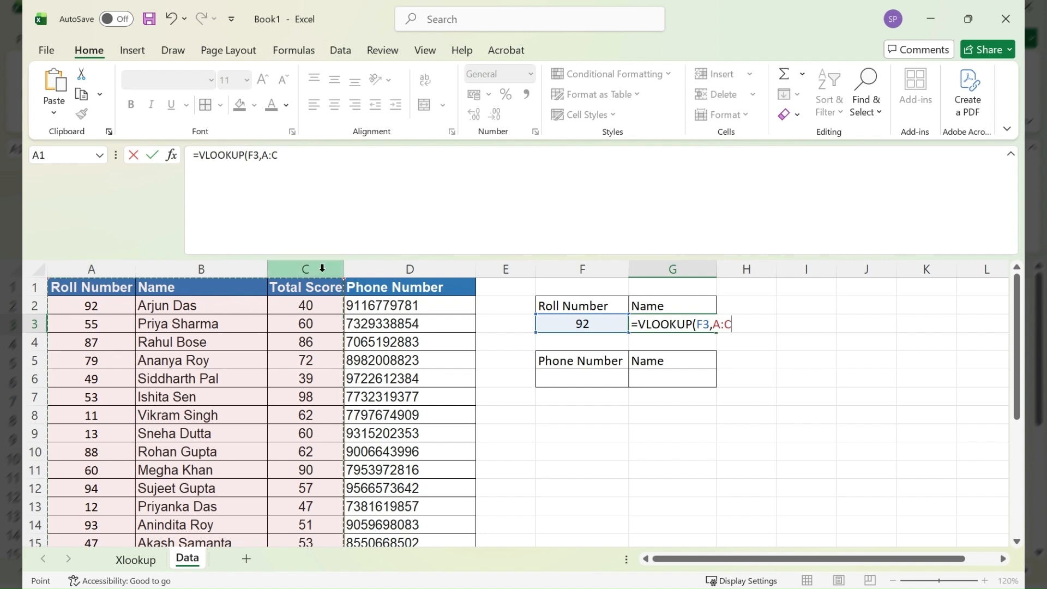
type(",3,0")
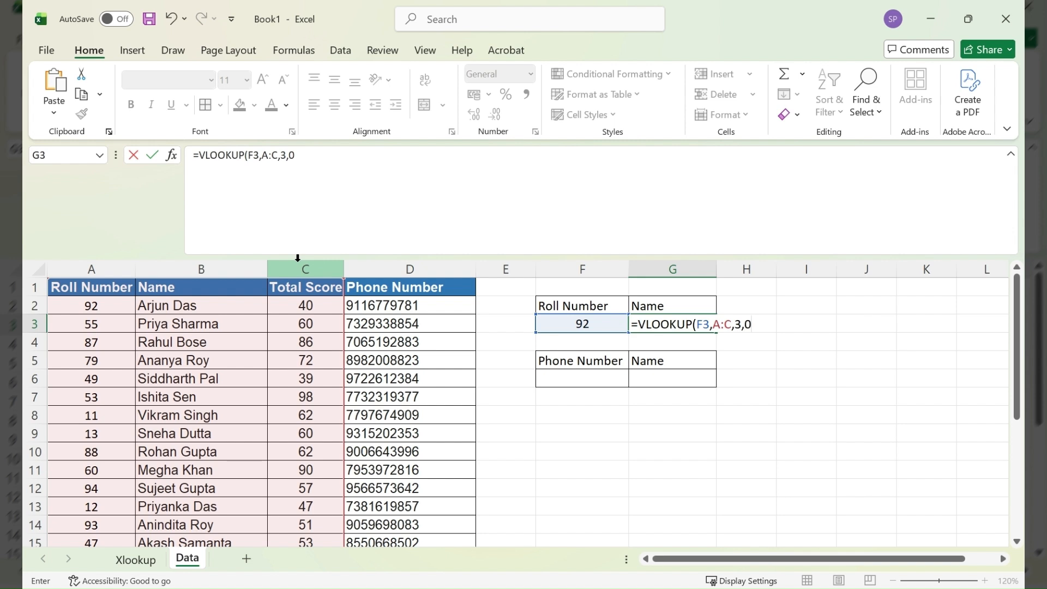
type(")")
key("Return")
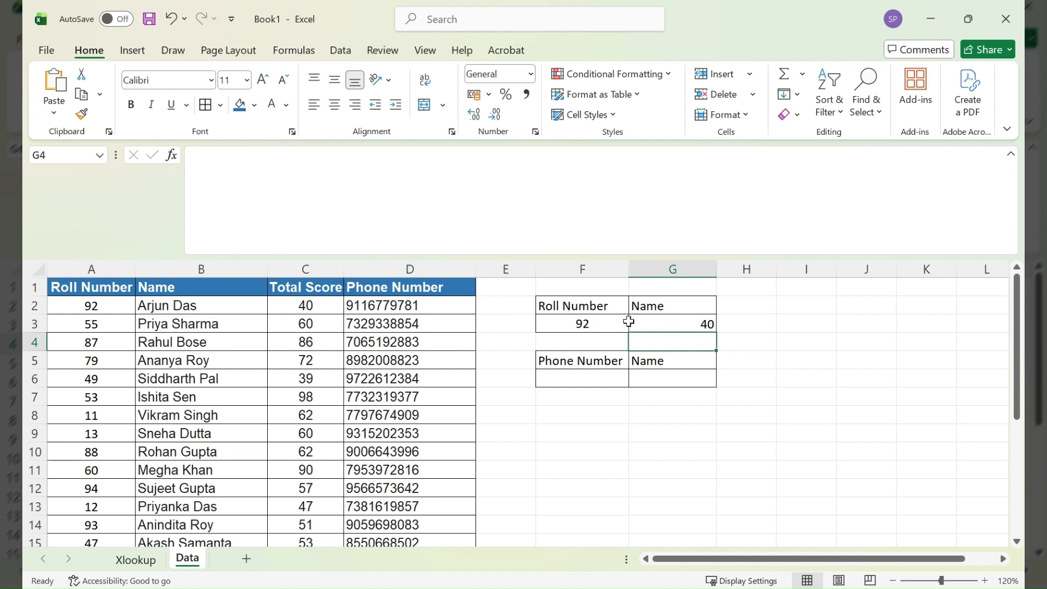
Set the roll number in F3 to 101 to test the lookup
left_click(542, 323)
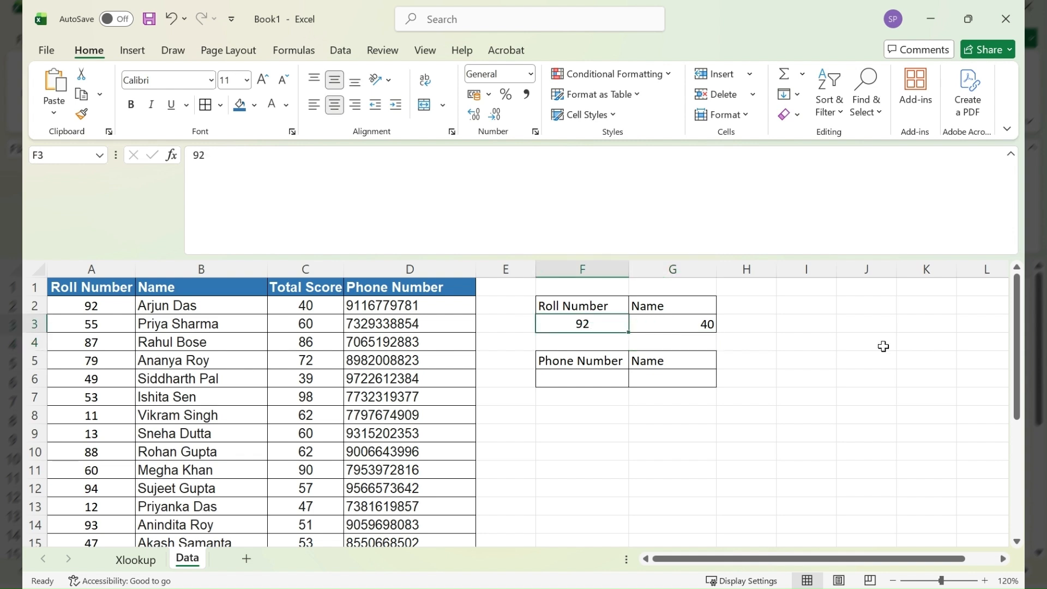
type("101")
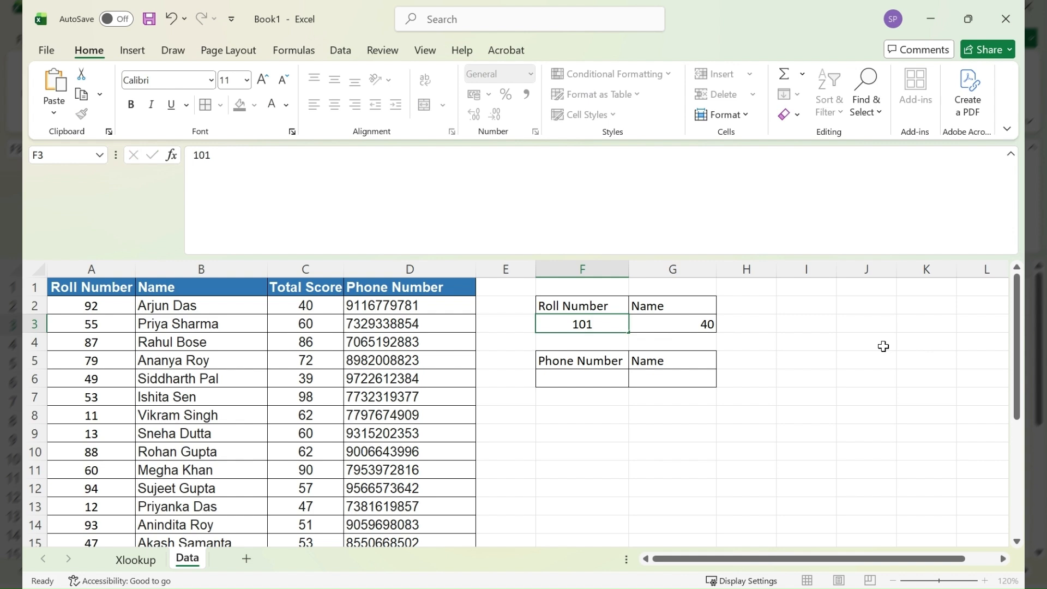
key("Return")
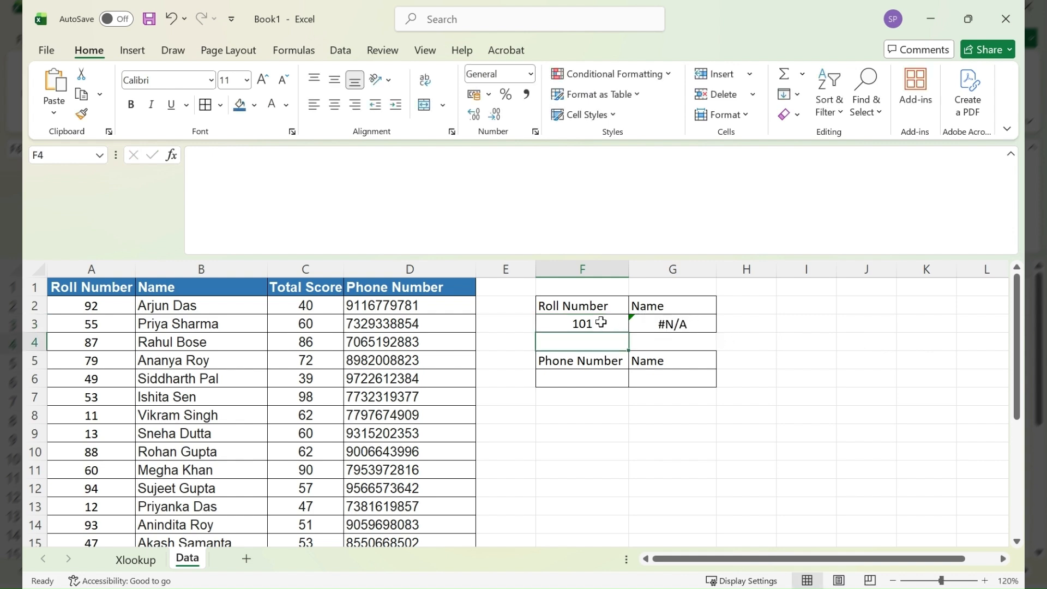
Clear F3:G3 and enter roll number 55 in F3
left_click(621, 324)
left_click_drag(620, 324, 664, 324)
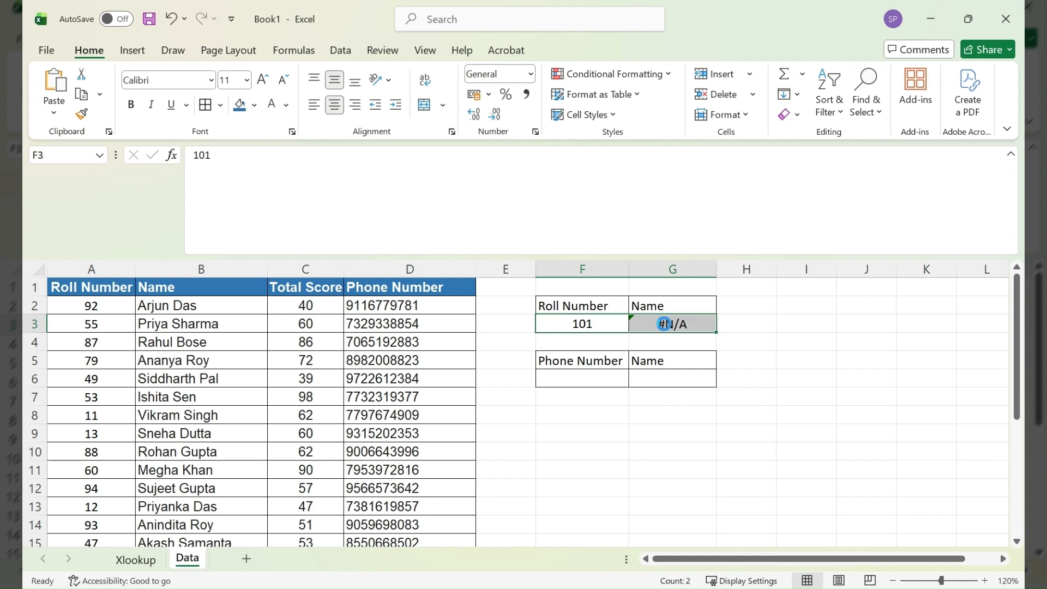
key("Delete")
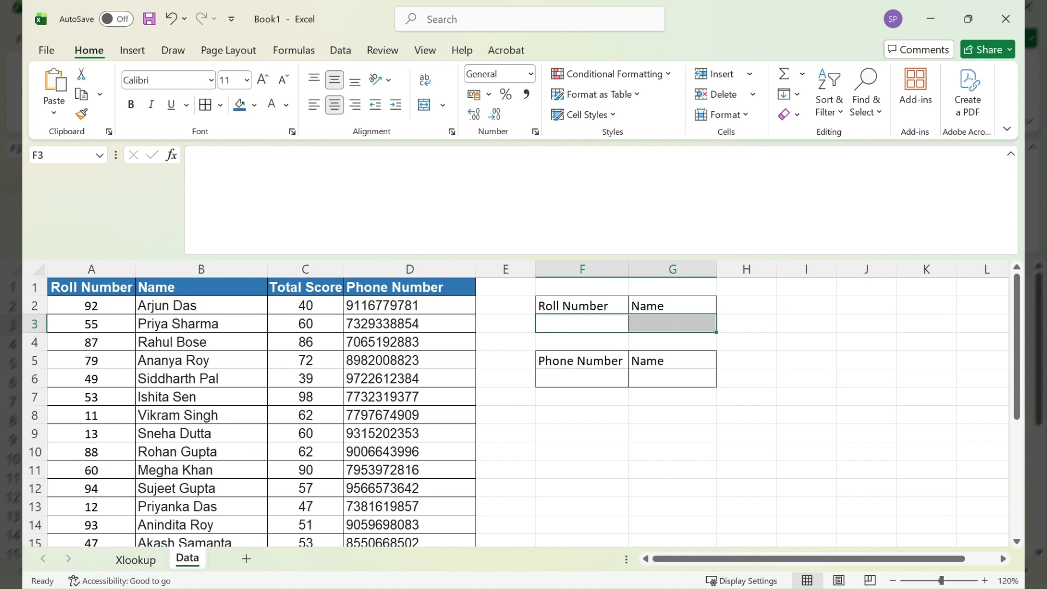
left_click(567, 325)
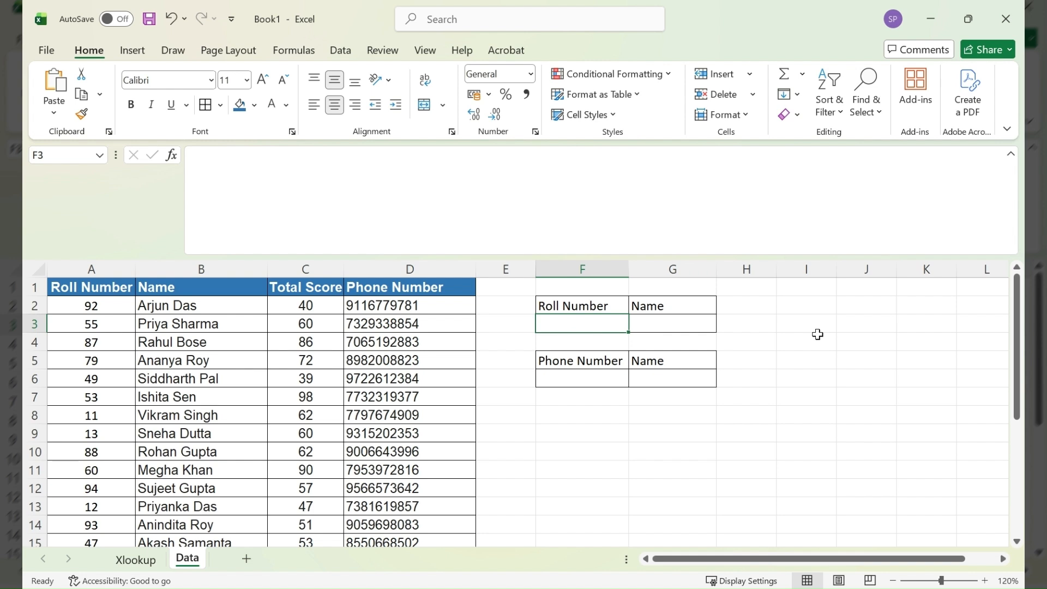
type("55")
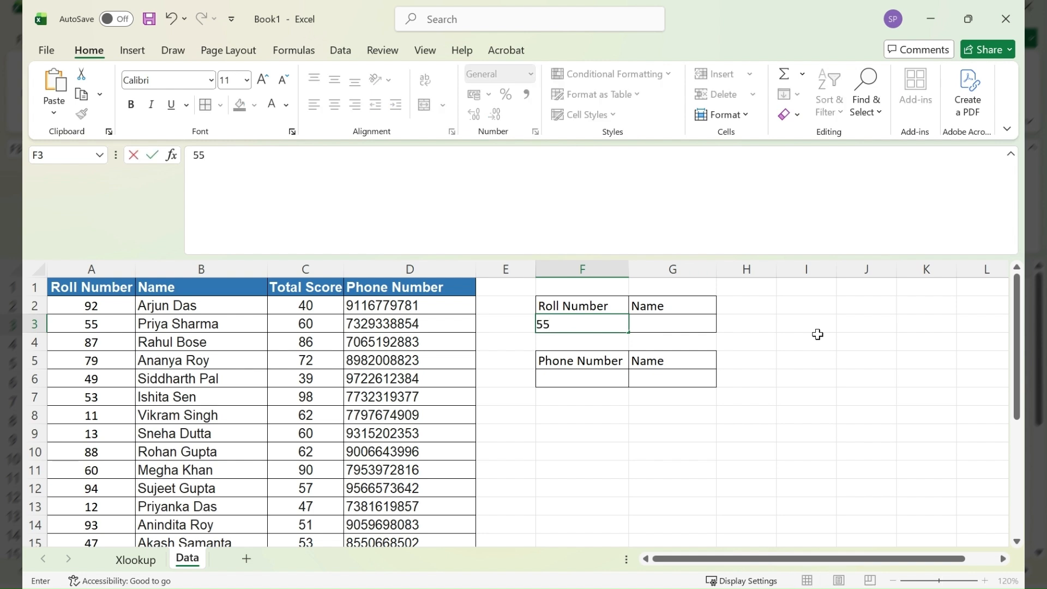
key("Tab")
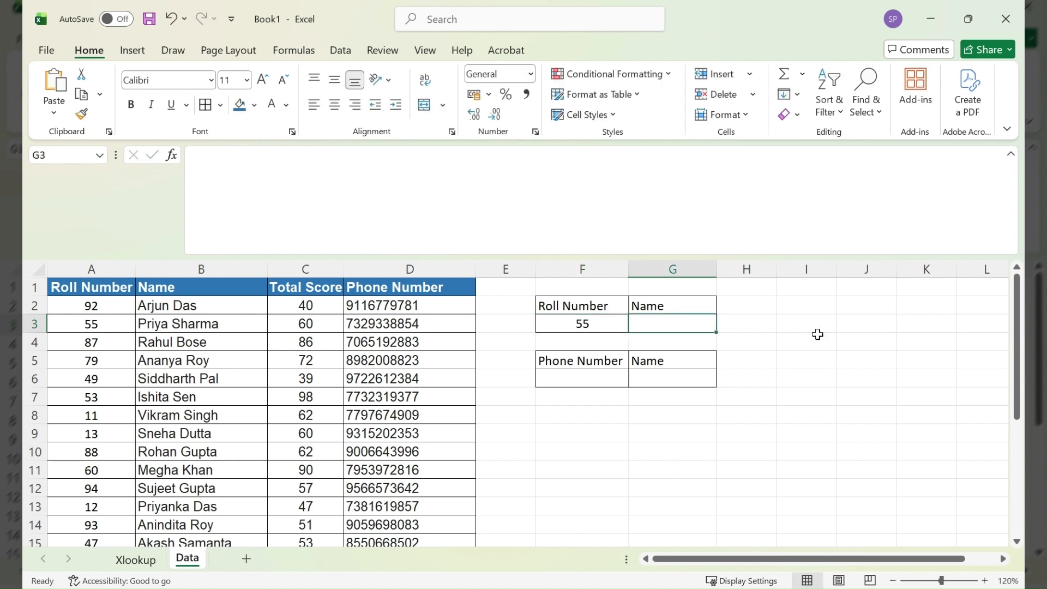
Enter =XLOOKUP(F3,A:A,C:C) in G3 to return the total score for the roll number
type("=X")
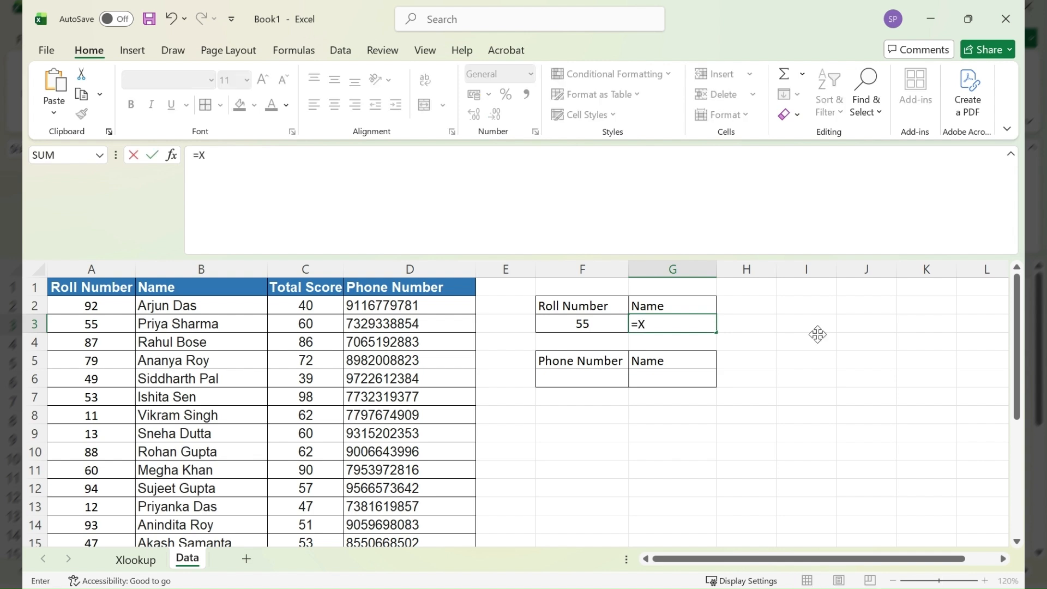
type("lookup")
key("Tab")
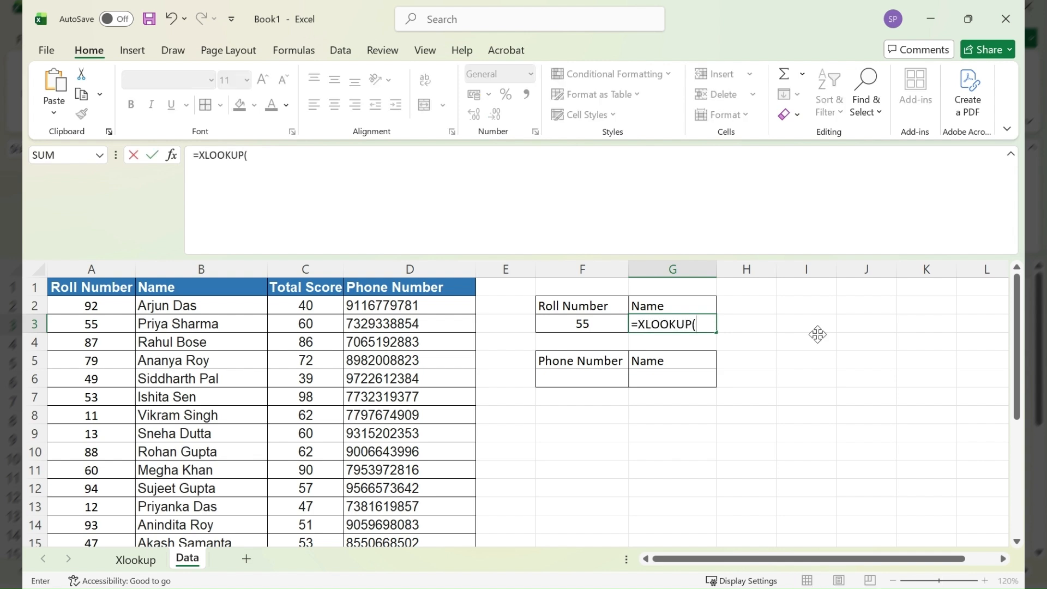
left_click(585, 318)
type(",")
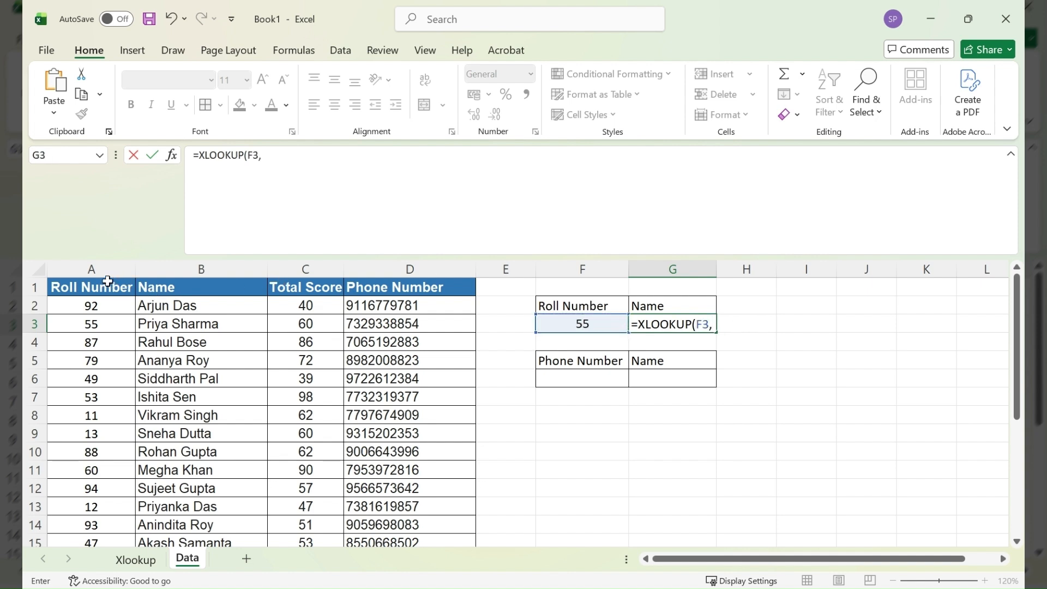
left_click(94, 267)
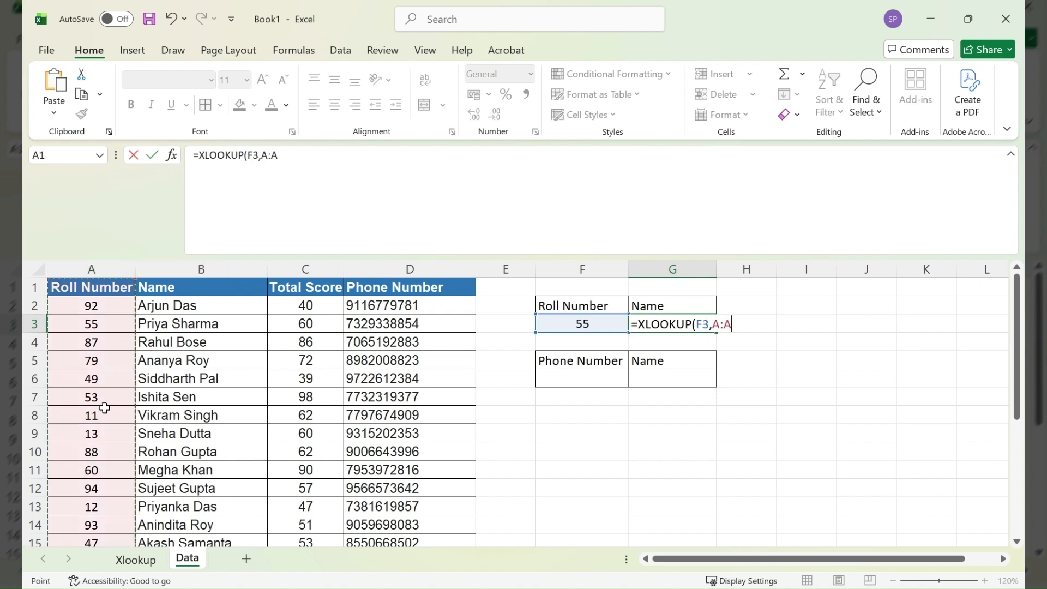
type(",")
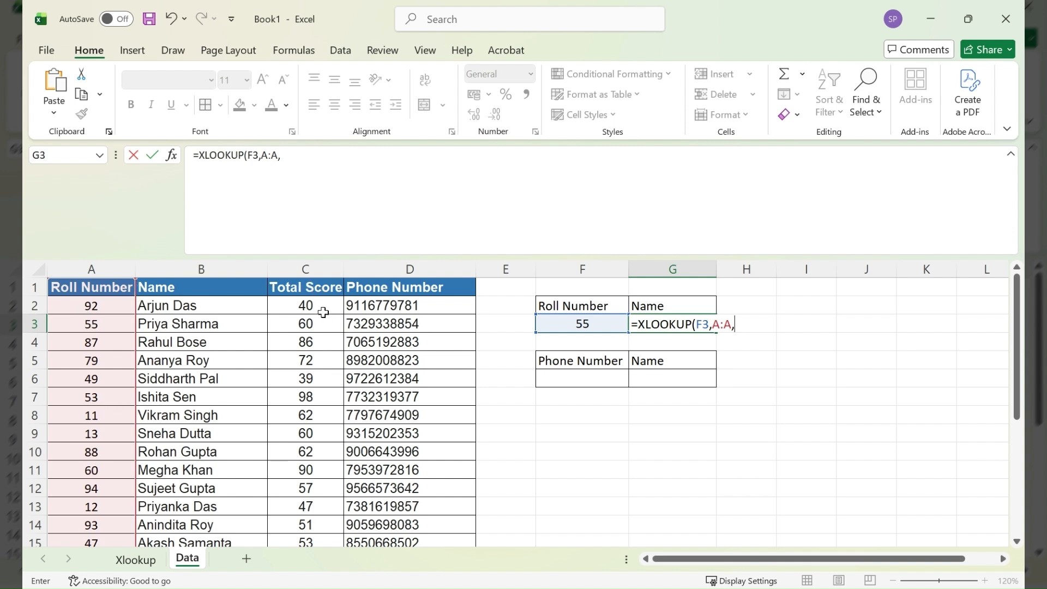
left_click(317, 270)
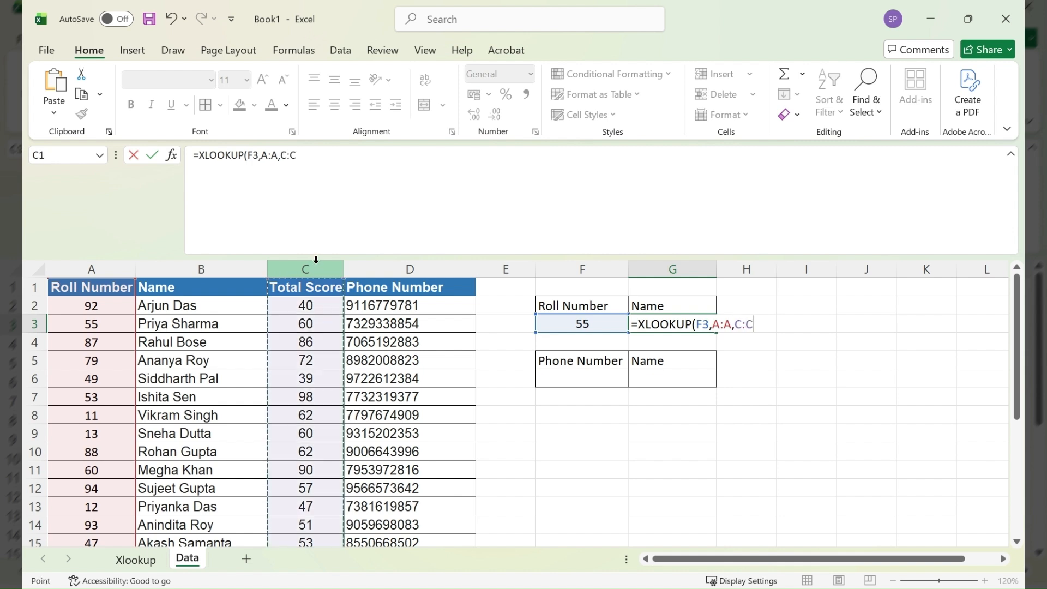
type(")")
key("Return")
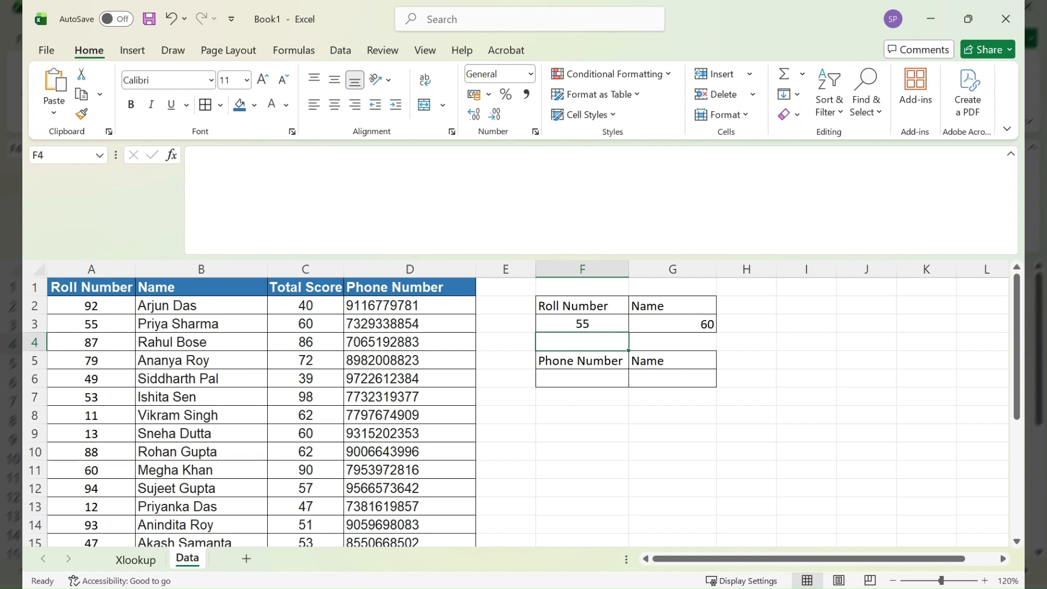
Copy the phone number from D3 into F6
left_click(583, 378)
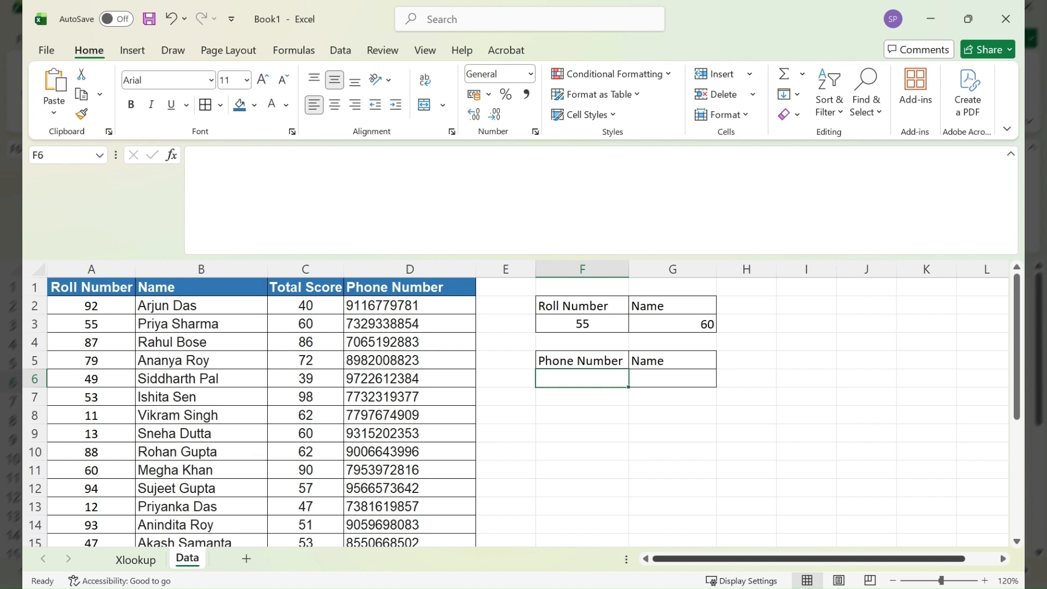
left_click(389, 324)
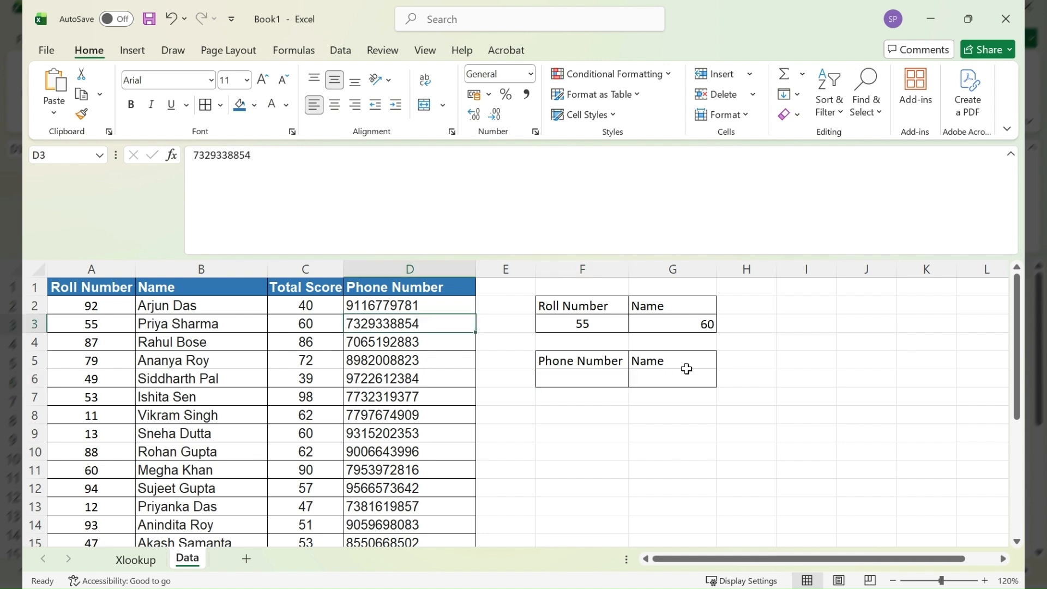
key("ctrl+c")
left_click(582, 383)
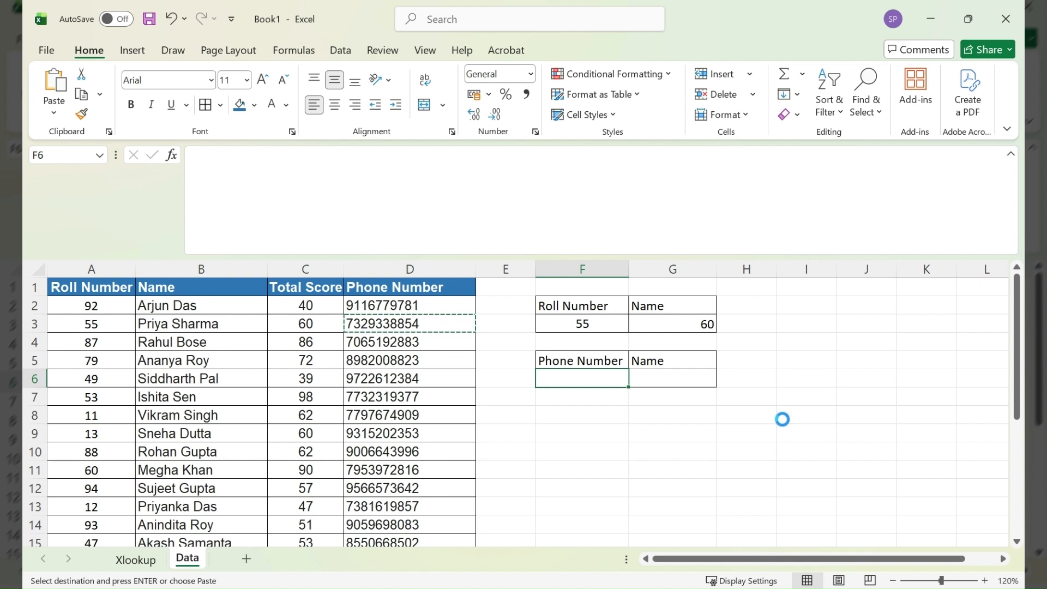
key("ctrl+v")
Enter =XLOOKUP(F6,D:D,B:B) in G6 to return the name matching the phone number
left_click(682, 379)
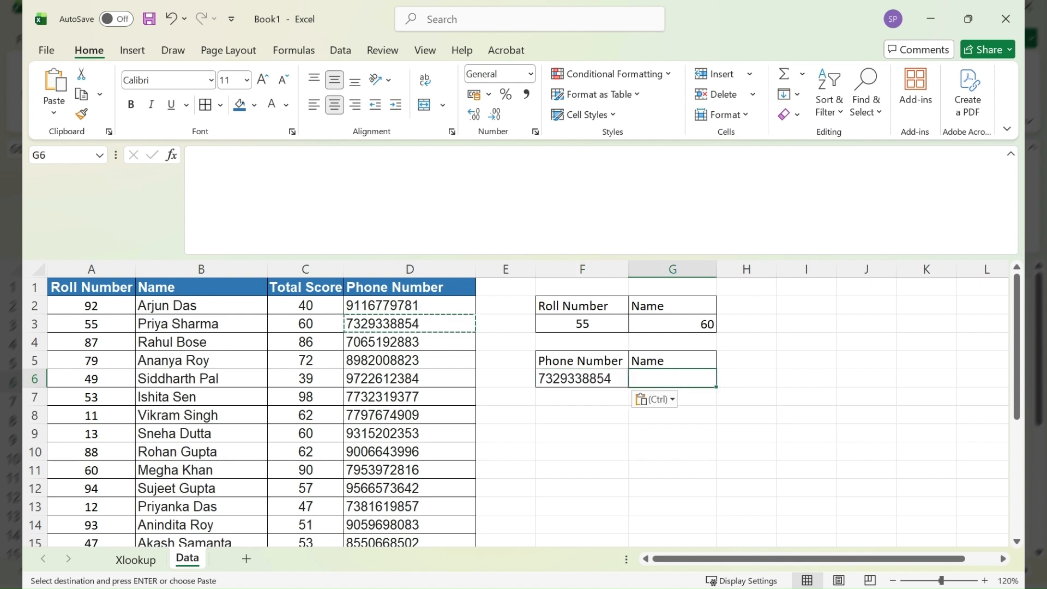
type("=Xll")
key("BackSpace")
key("Tab")
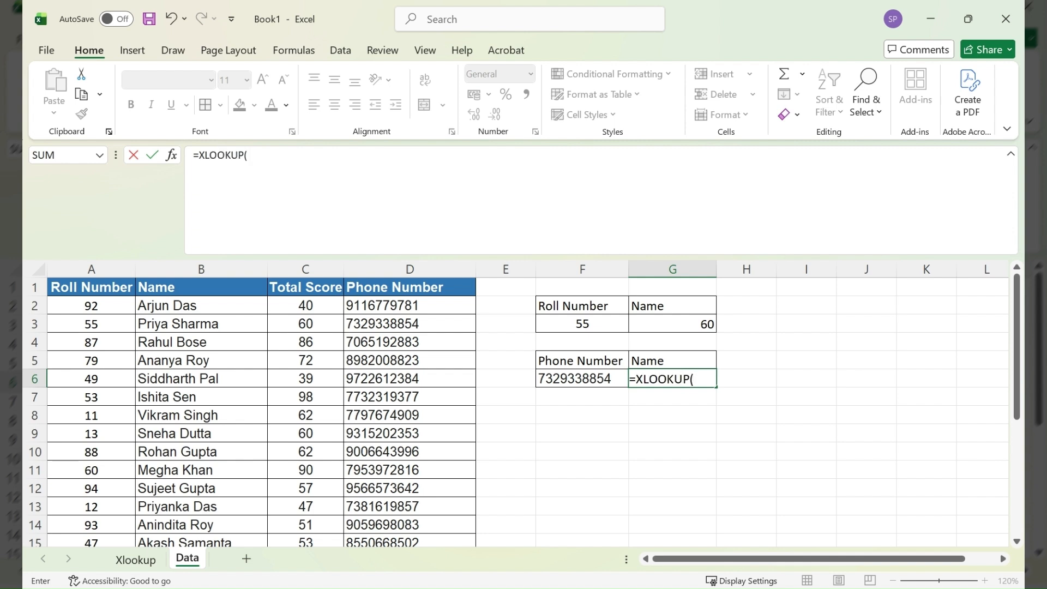
left_click(564, 380)
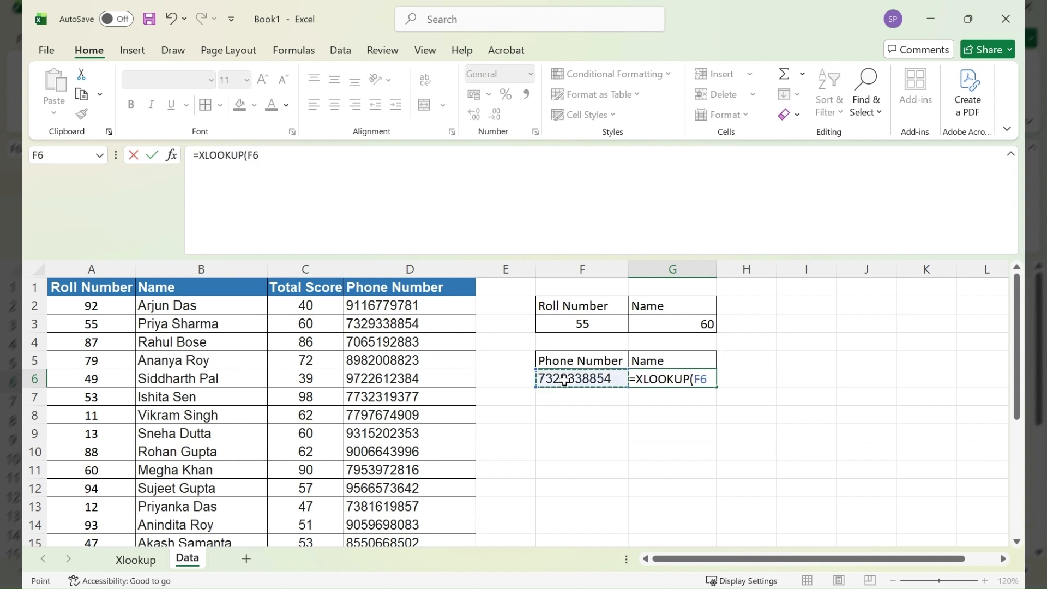
type(",")
left_click(390, 267)
type(",")
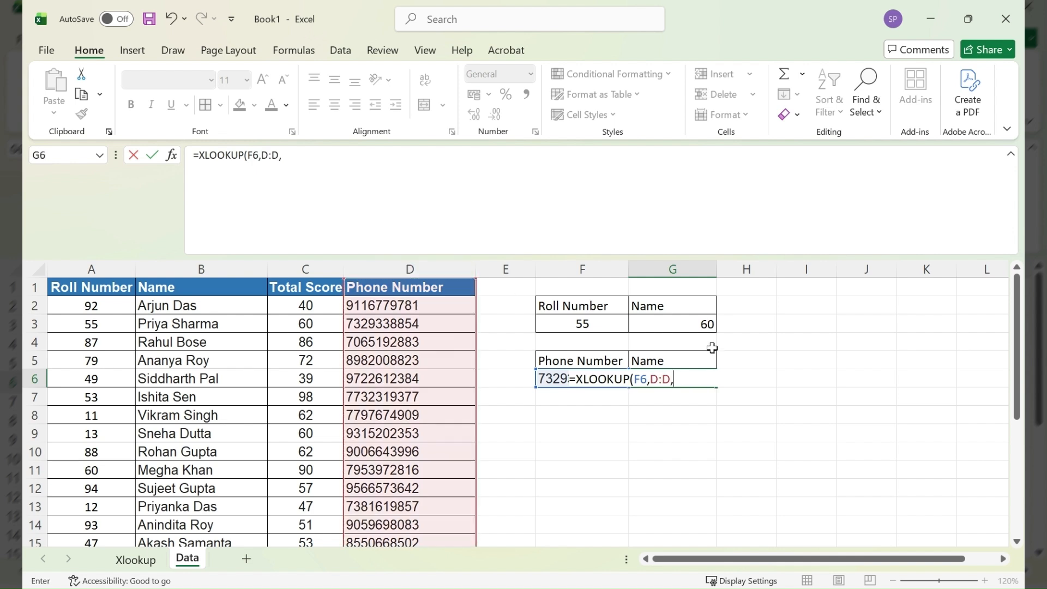
left_click(198, 267)
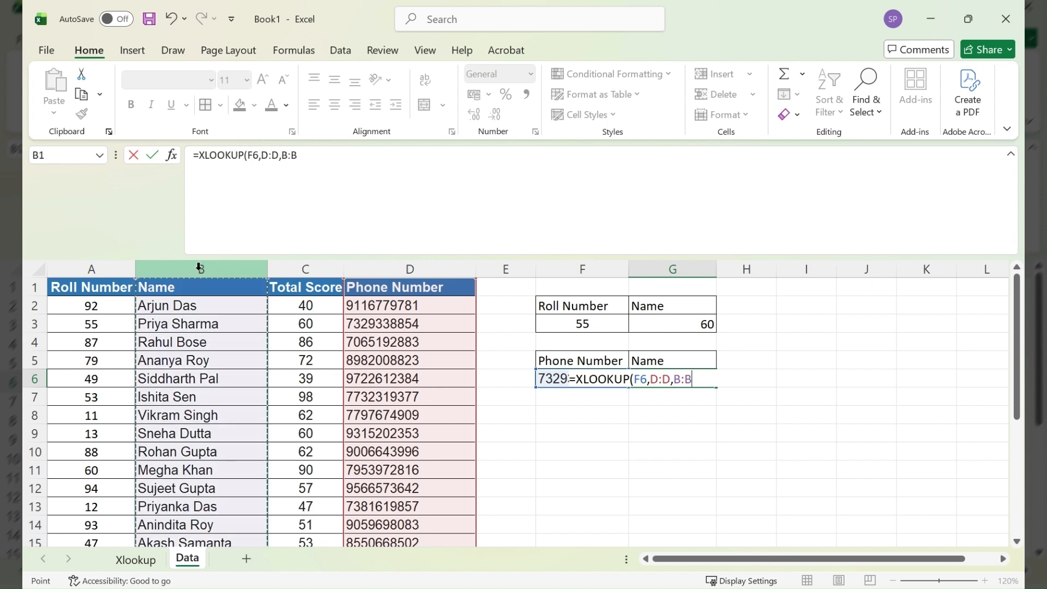
key("Return")
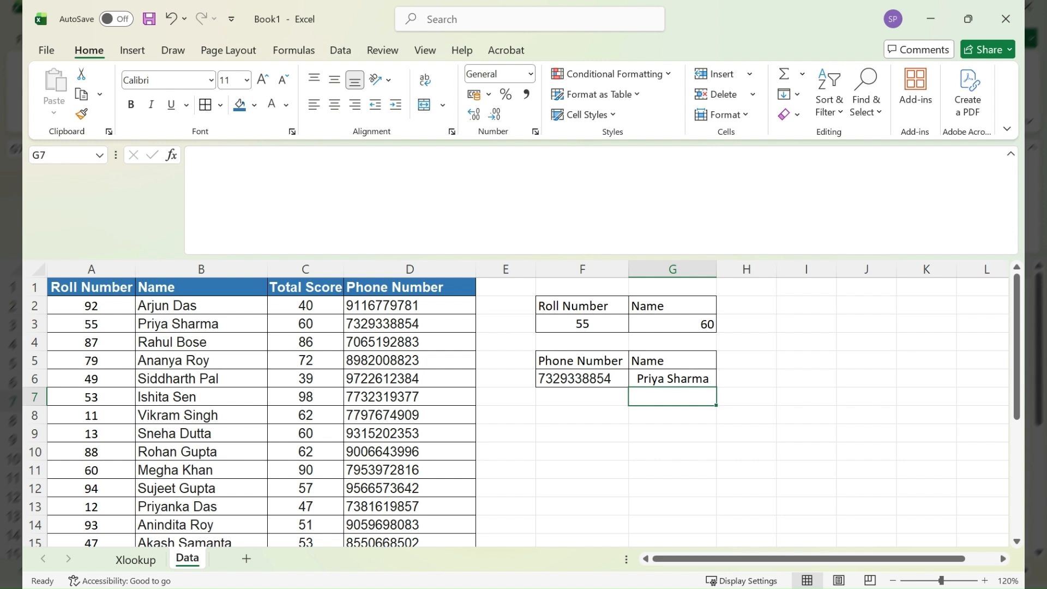
Copy the Roll Number and Name headers from F2:G2 into F8:G8
left_click(543, 417)
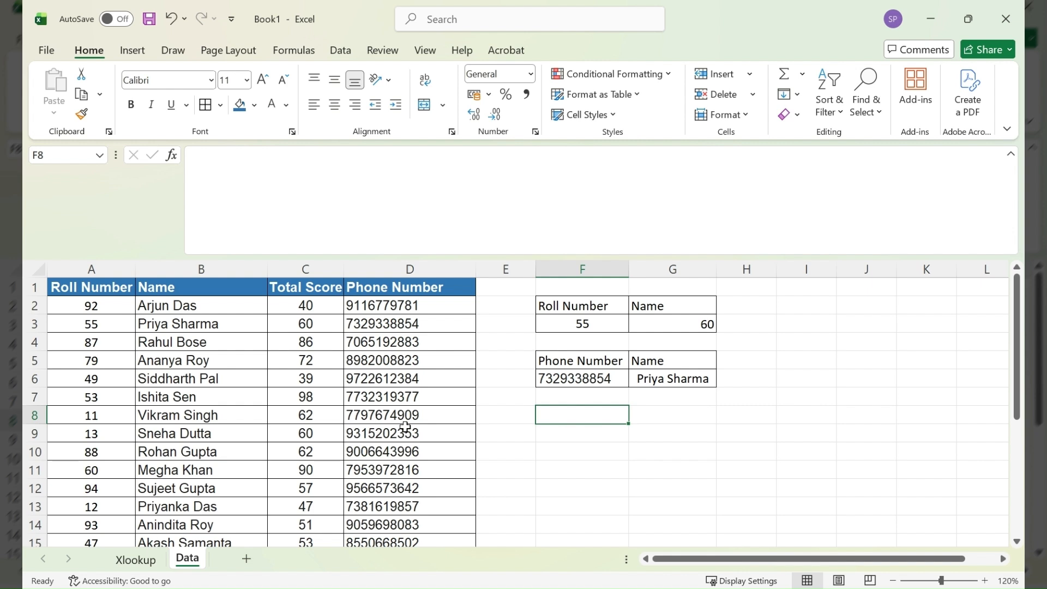
left_click_drag(568, 304, 631, 303)
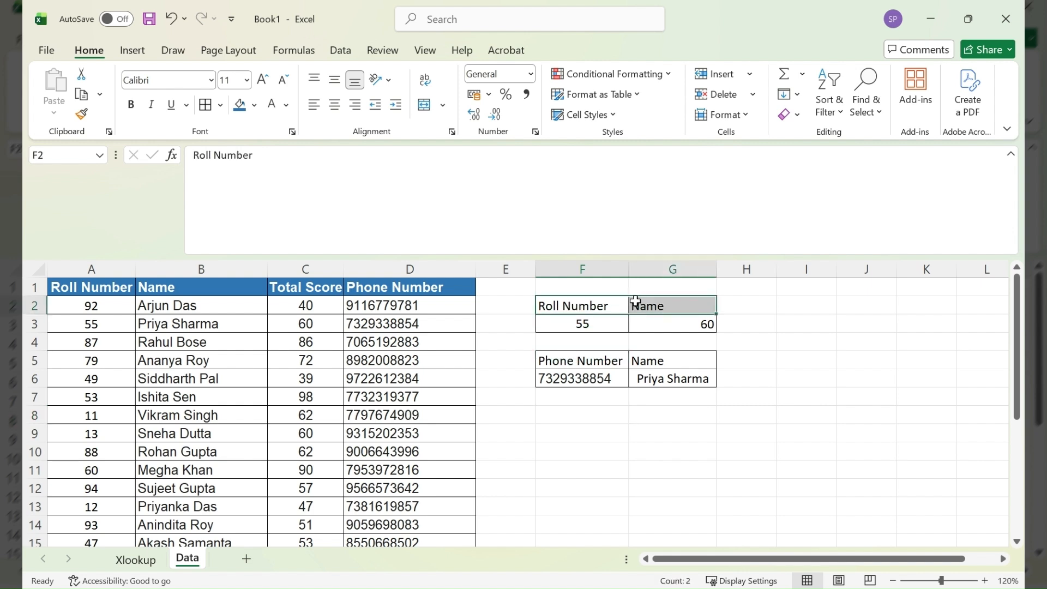
key("ctrl+c")
left_click(574, 414)
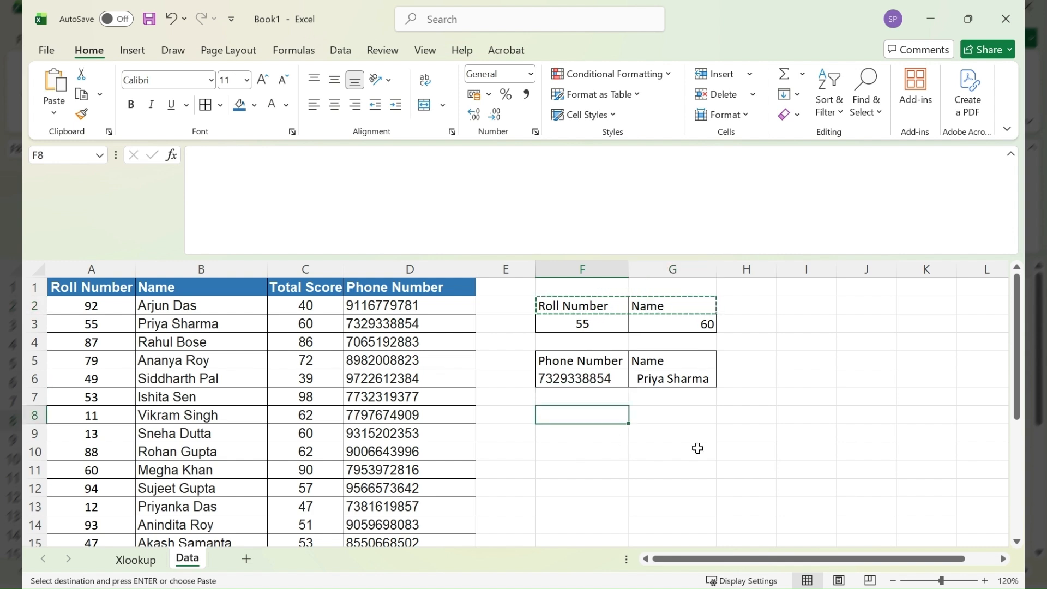
key("ctrl+v")
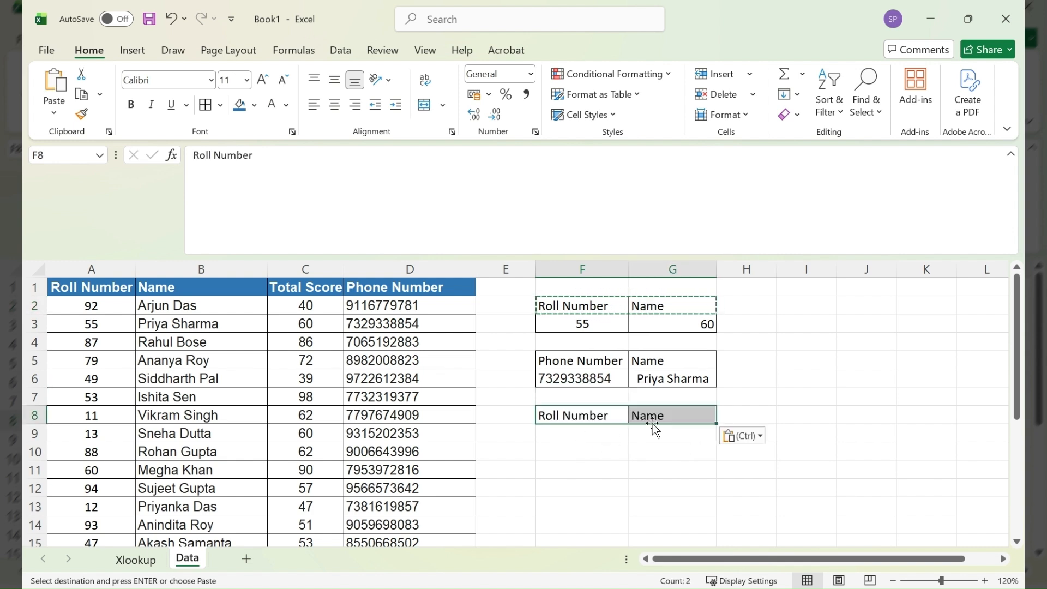
Enter =XLOOKUP(F9,A:A,B:B,"Not Found") in G9 to return the name for the roll number, with fallback text for missing matches
left_click(596, 436)
left_click(663, 437)
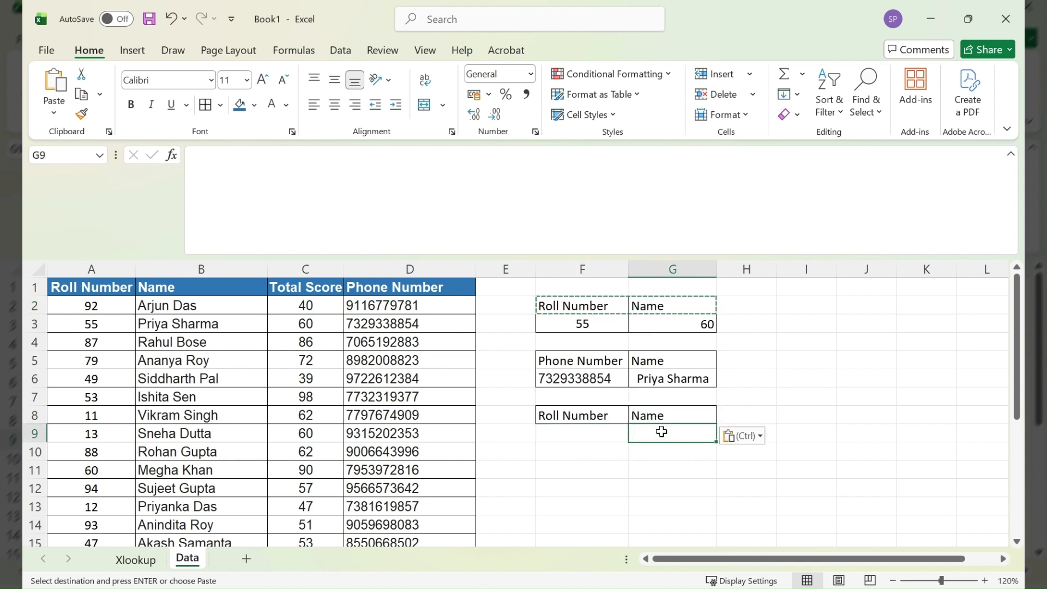
key("Escape")
type("=xlooku")
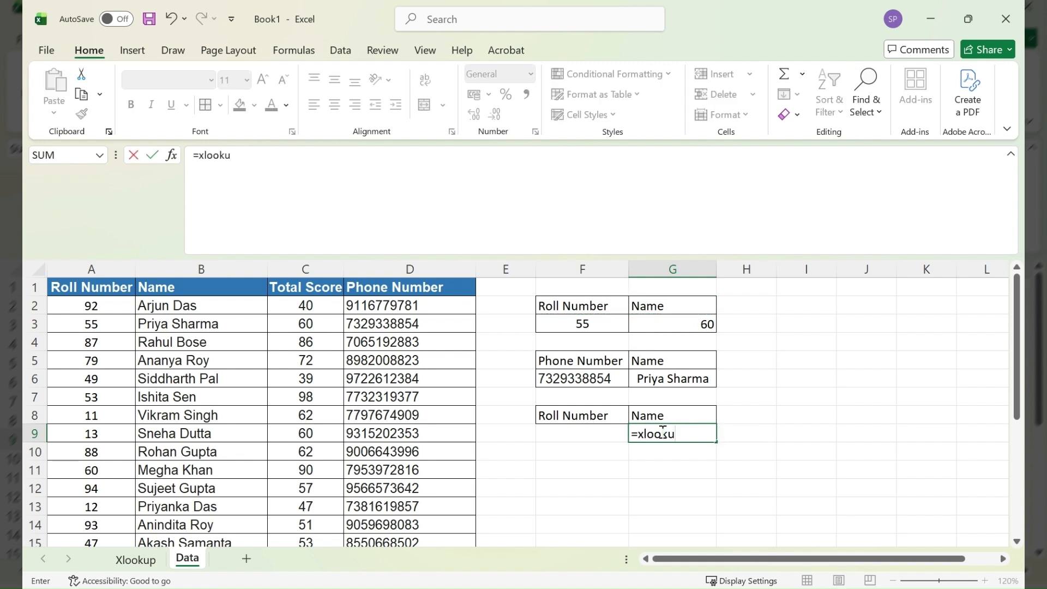
key("Tab")
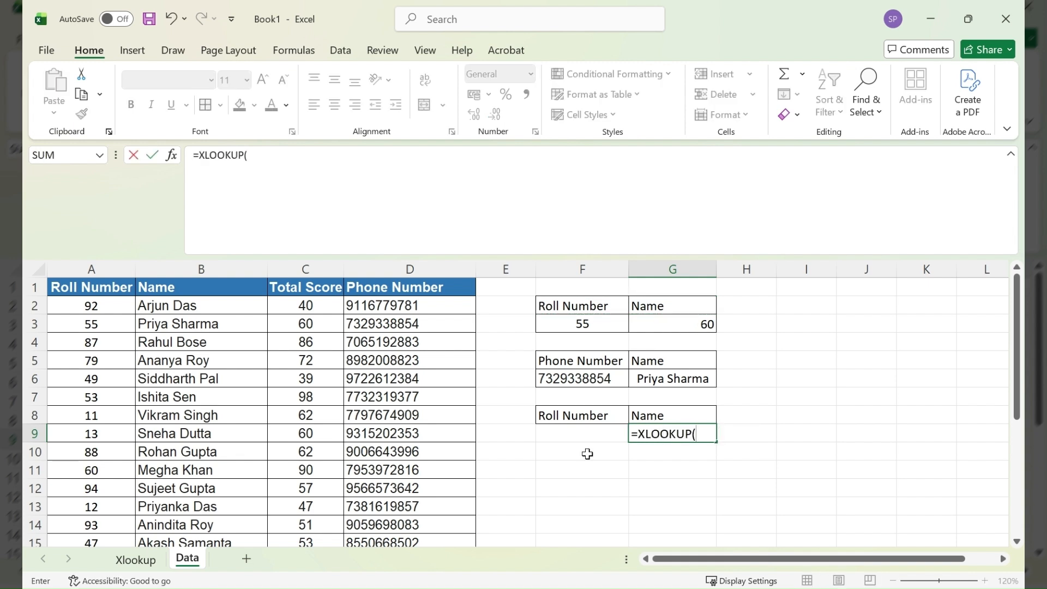
left_click(601, 432)
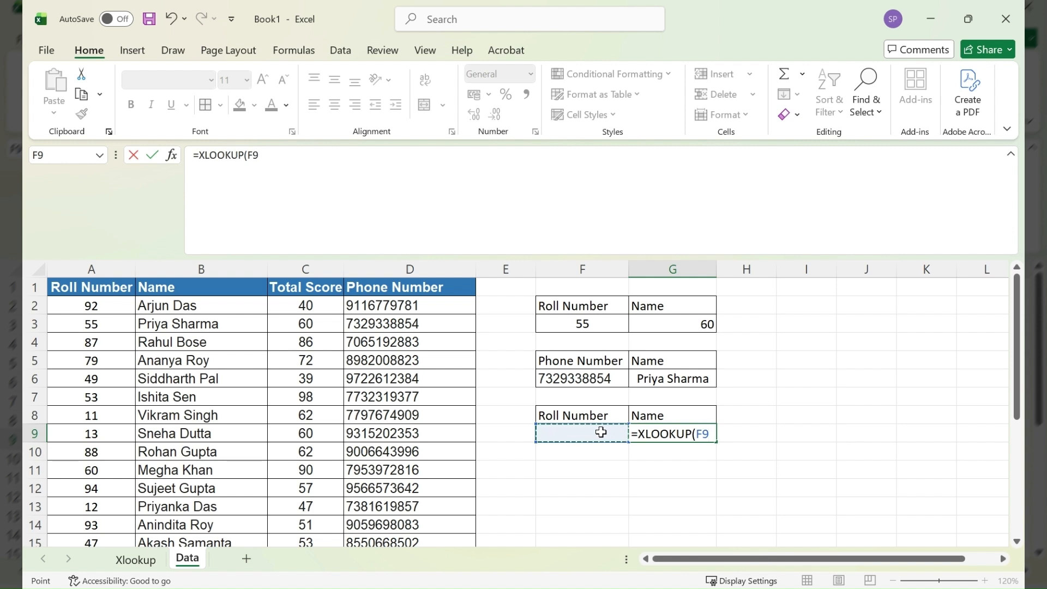
type(",")
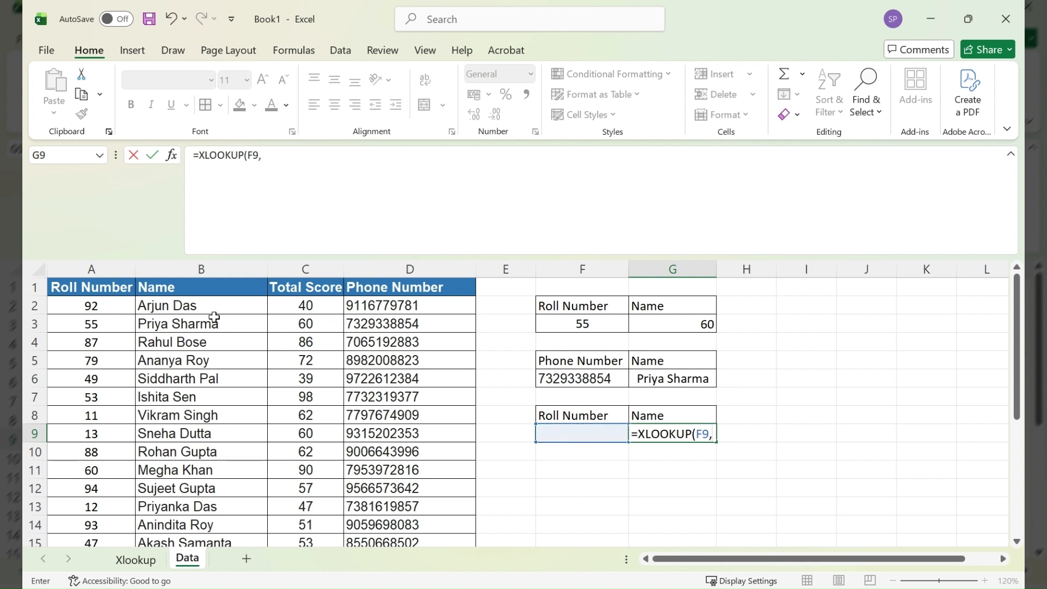
left_click(91, 267)
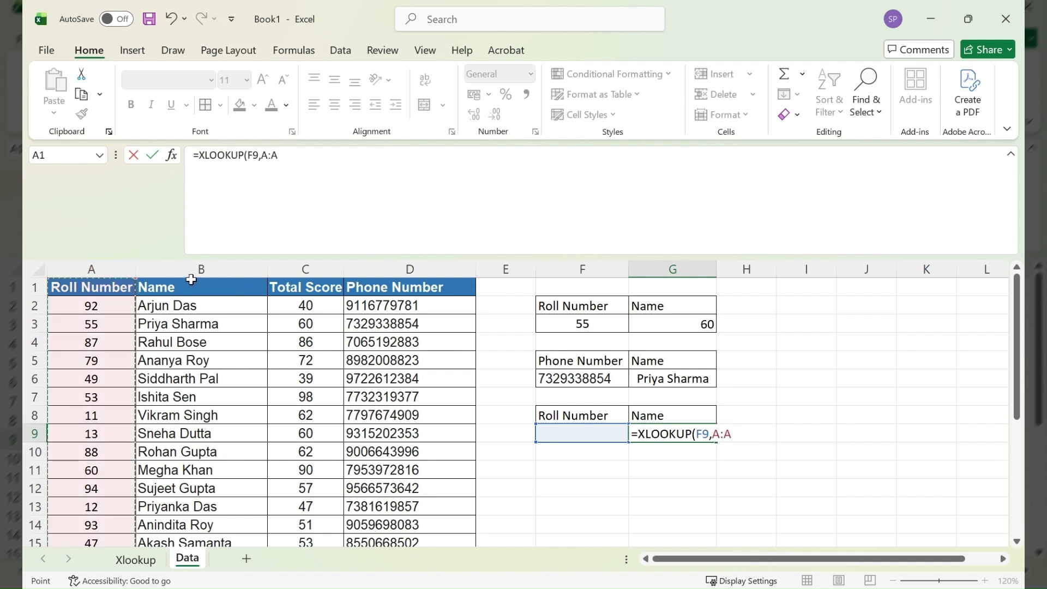
type(",")
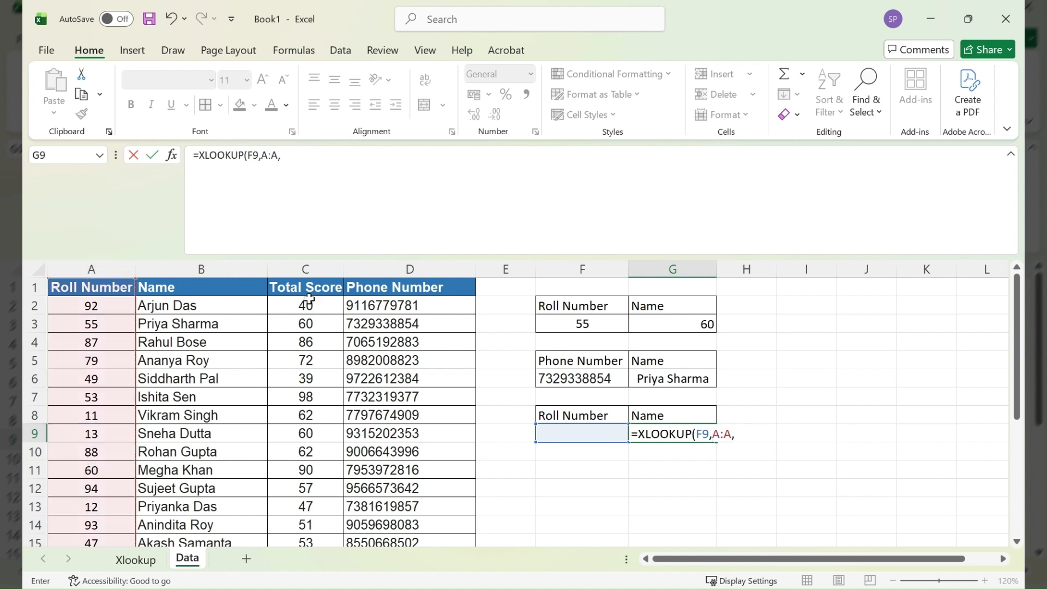
left_click(215, 266)
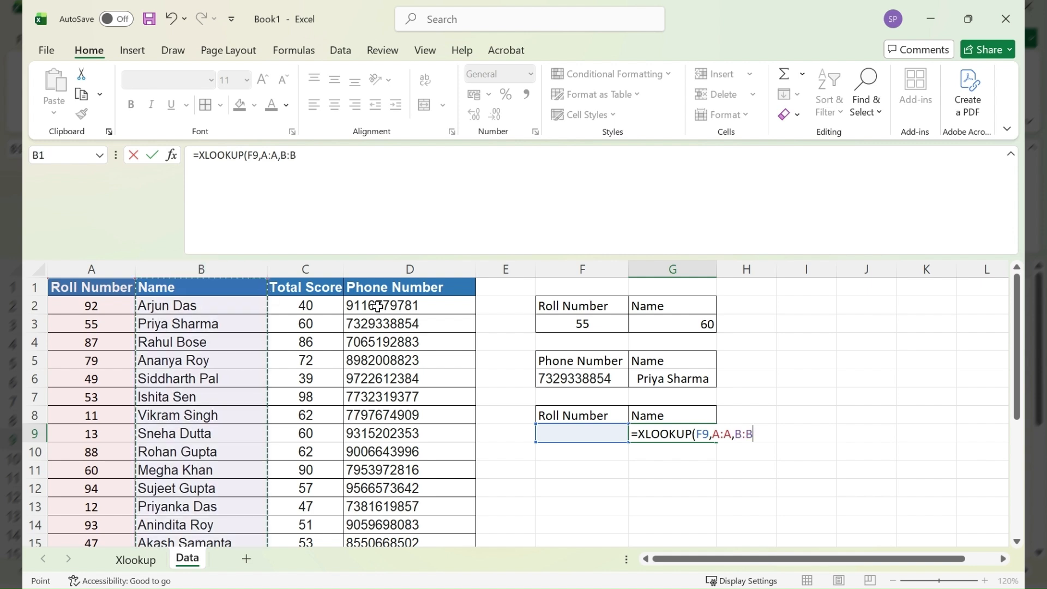
type(",")
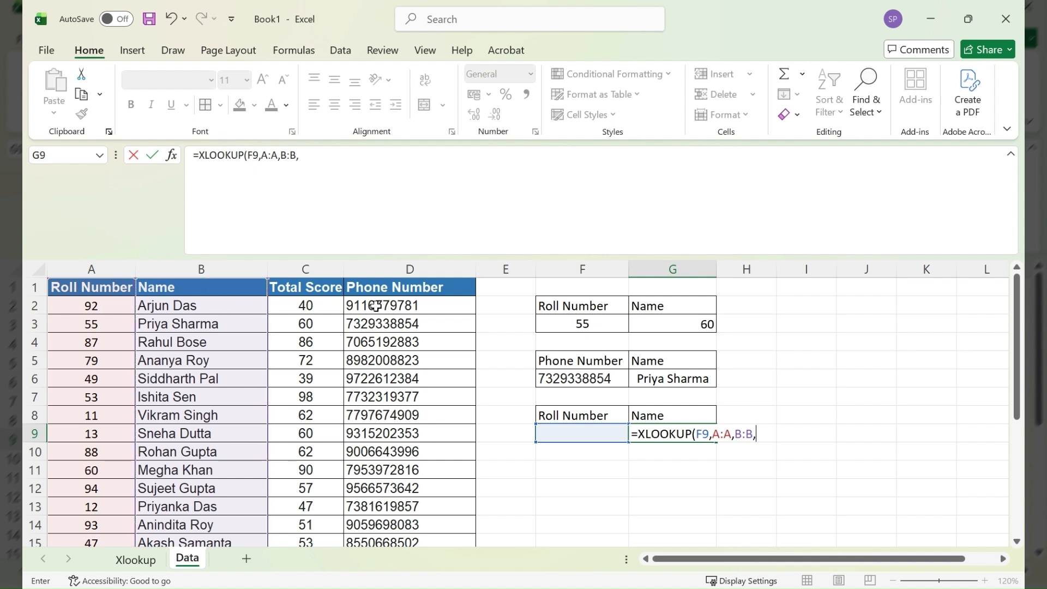
type("\"Not Foun")
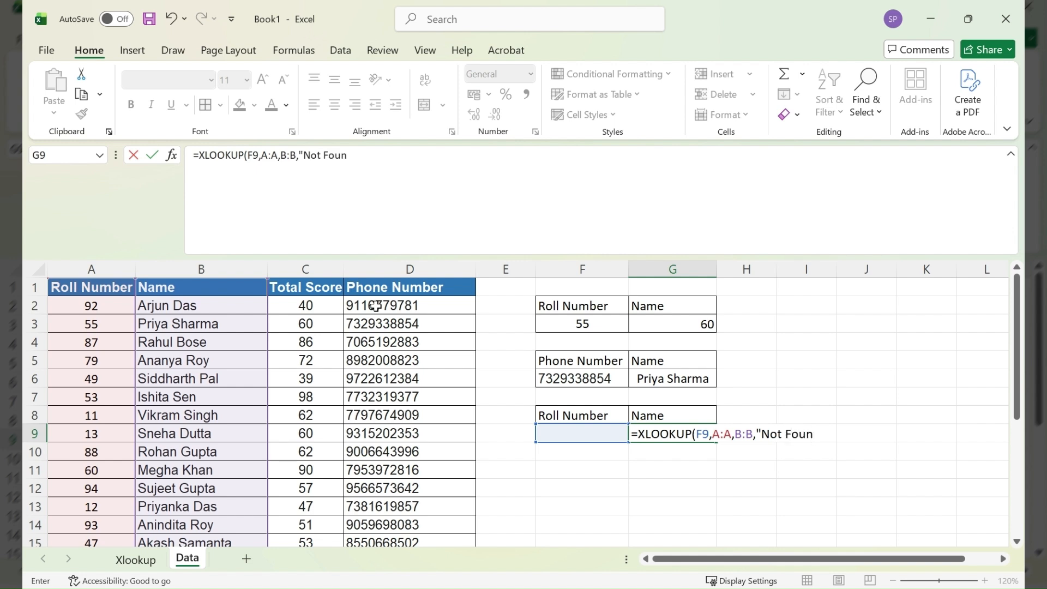
type("d\")")
key("Return")
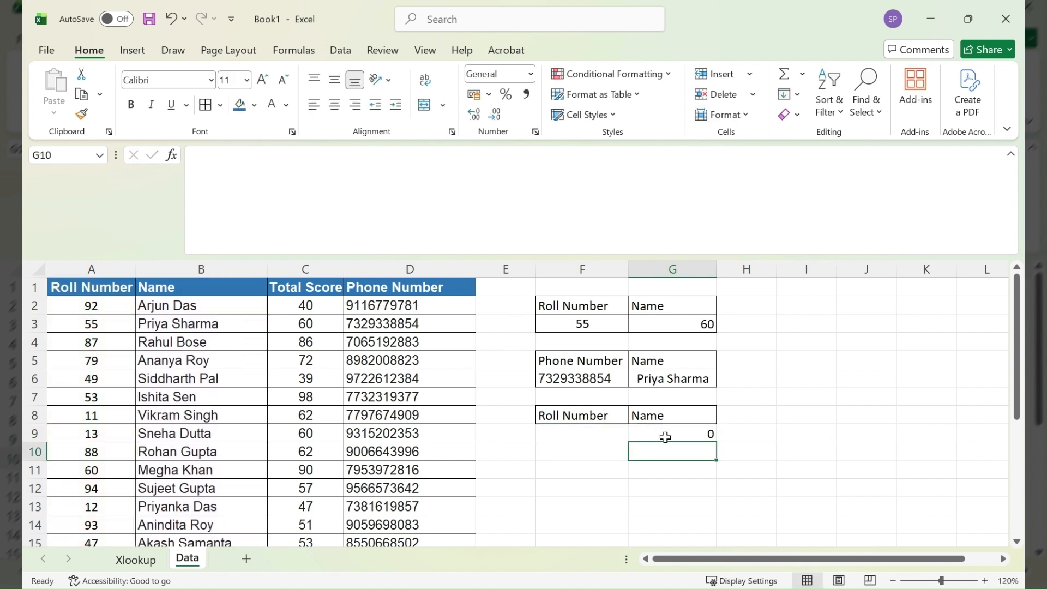
Enter roll number 92 in F9 to test the name lookup with an existing student
left_click(597, 435)
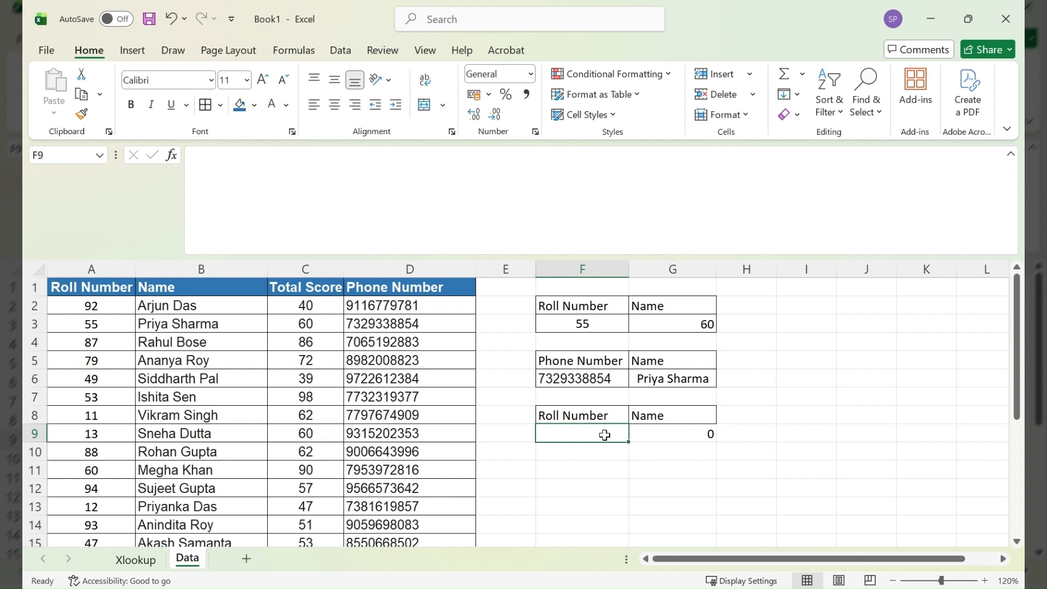
type("92")
key("Return")
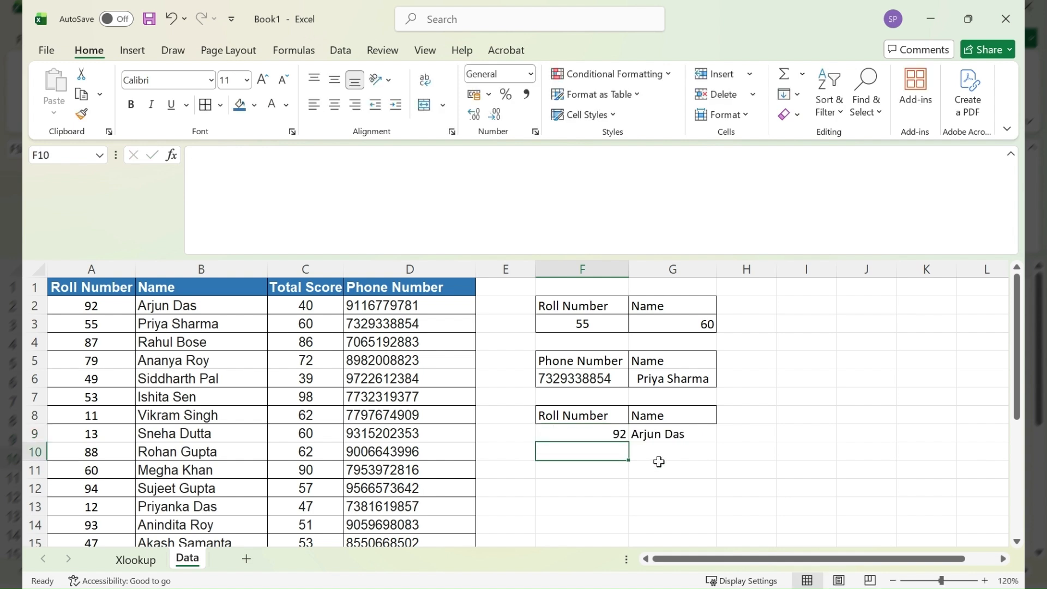
Set the roll number in F9 to 101 to test a missing match, and select the lookup formula cell G9
left_click(610, 434)
type("101")
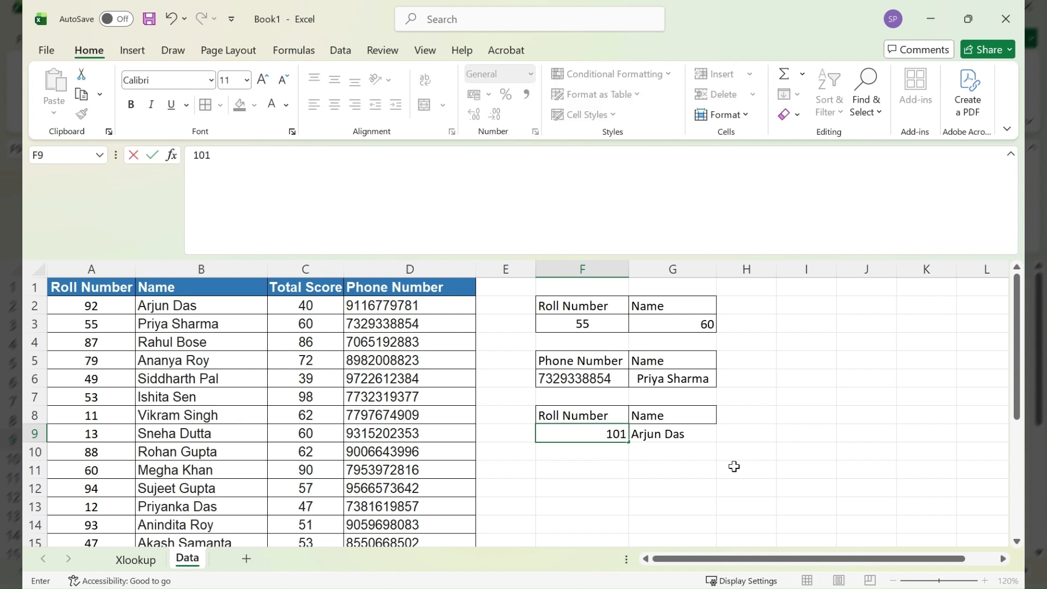
key("Return")
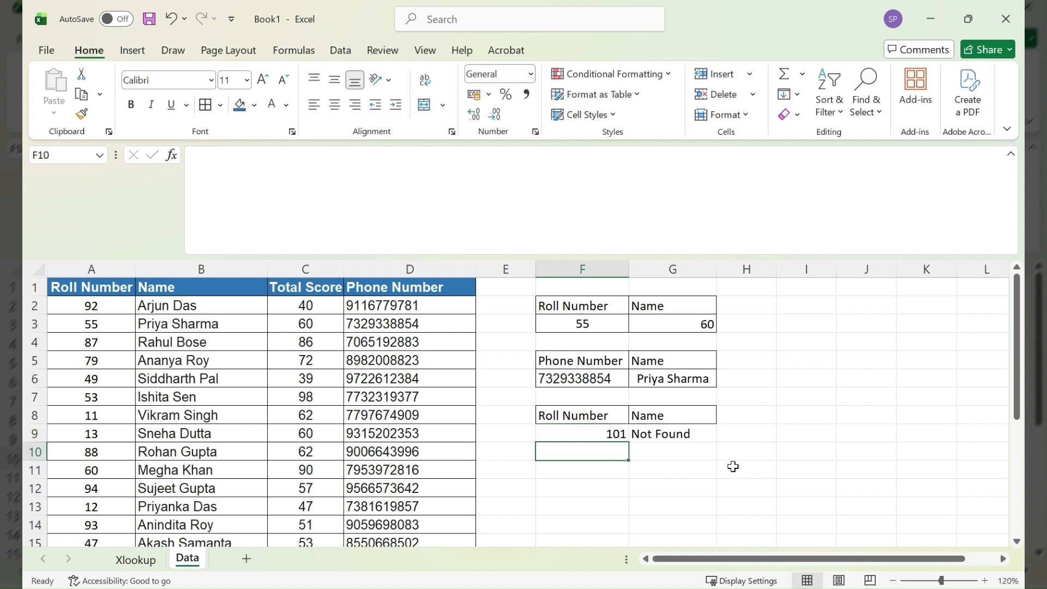
left_click(677, 435)
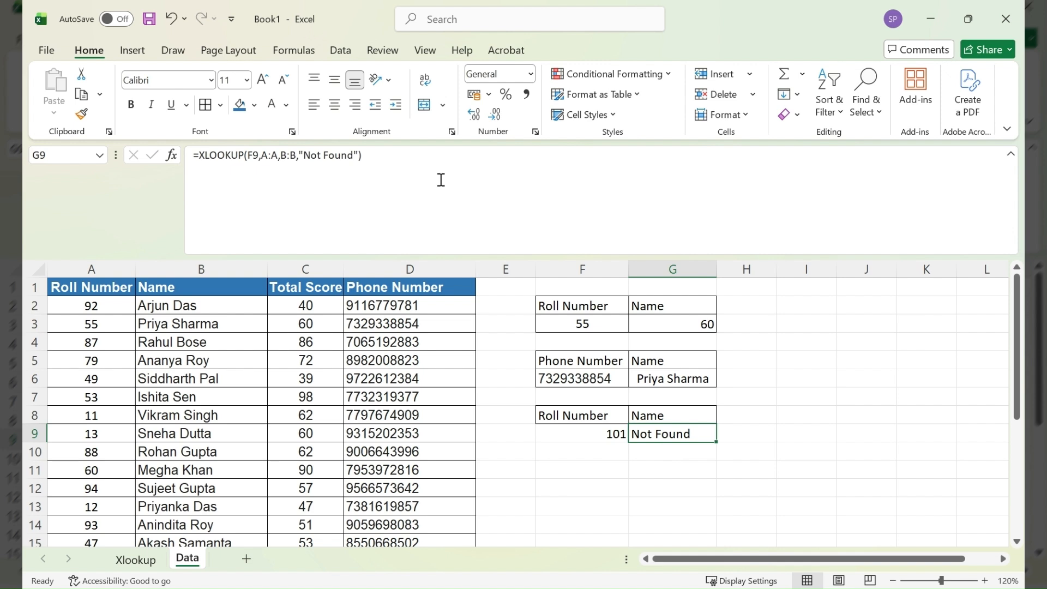